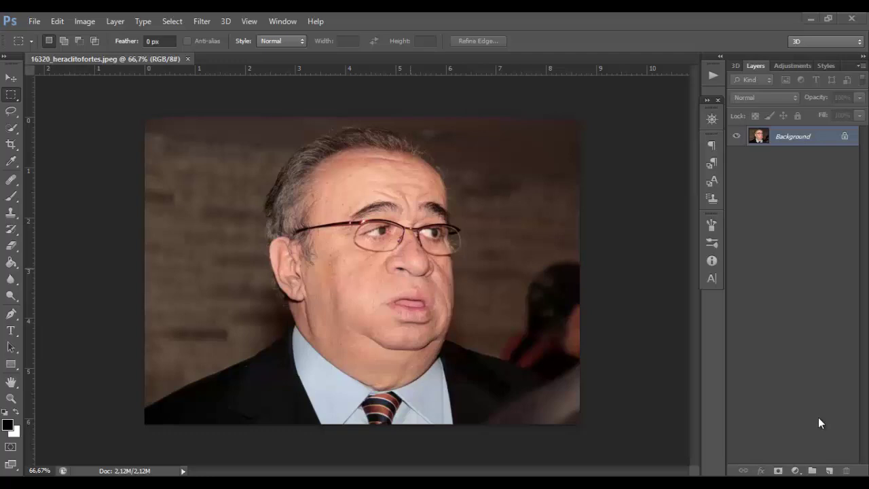
Step: Convert the locked Background into editable Layer 0 and bring up the Filter menu
{"action": "left_click", "coordinate": [11, 78]}
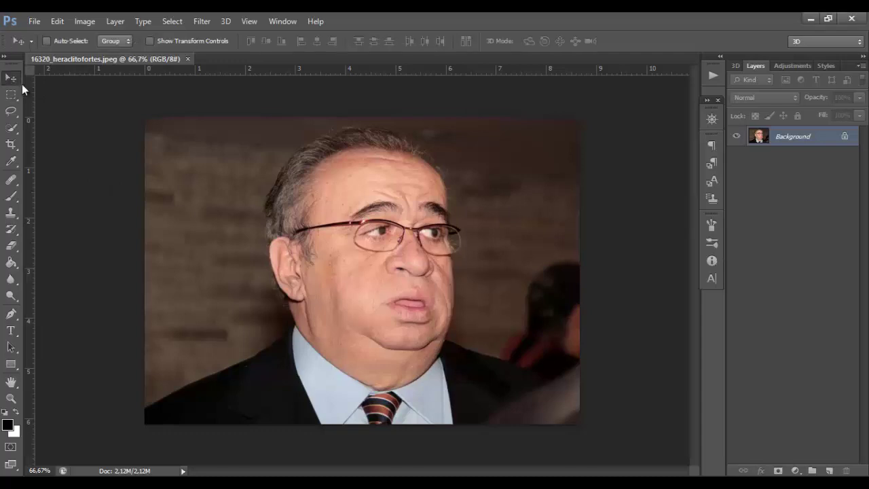
{"action": "double_click", "coordinate": [844, 138]}
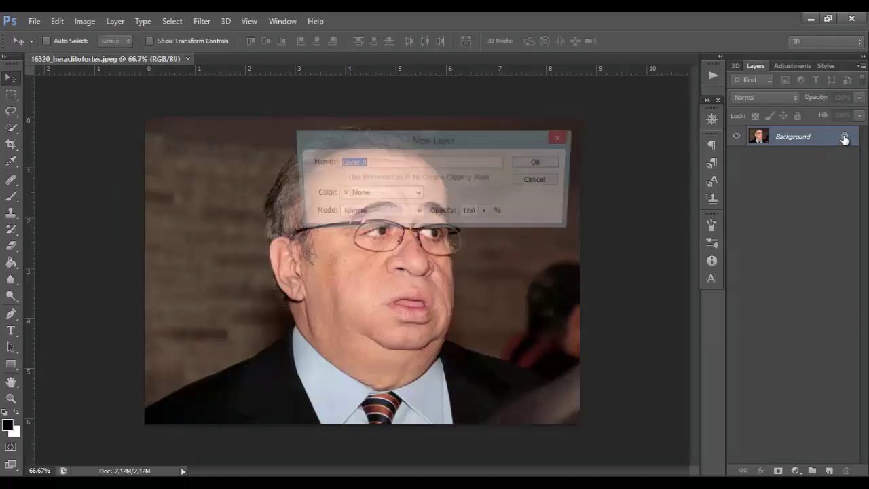
{"action": "left_click", "coordinate": [536, 162]}
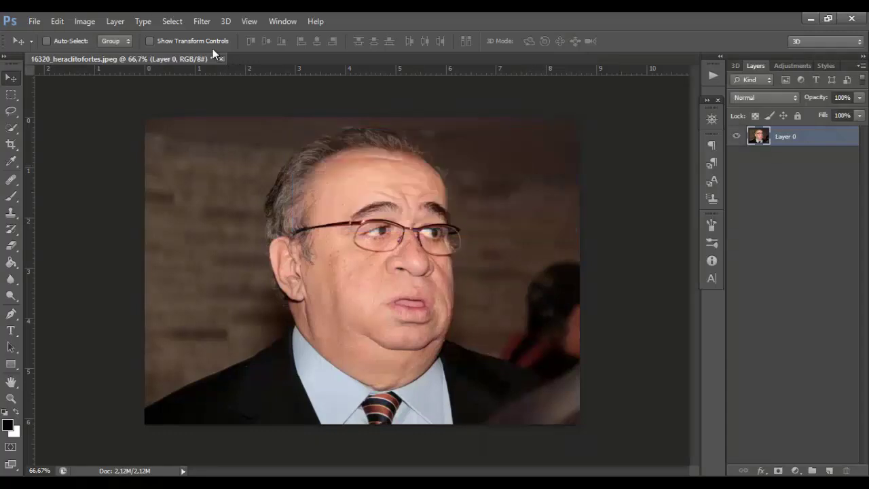
{"action": "left_click", "coordinate": [202, 23]}
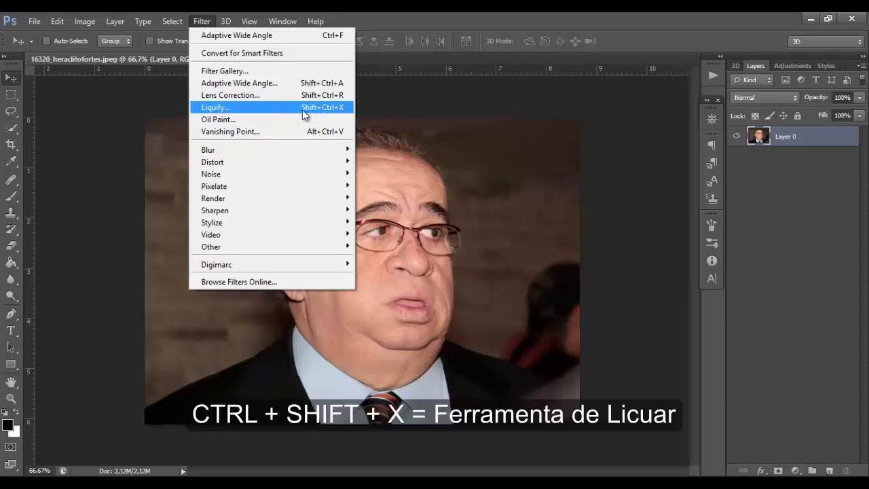
Step: Open the portrait in the Liquify filter
{"action": "left_click", "coordinate": [276, 108]}
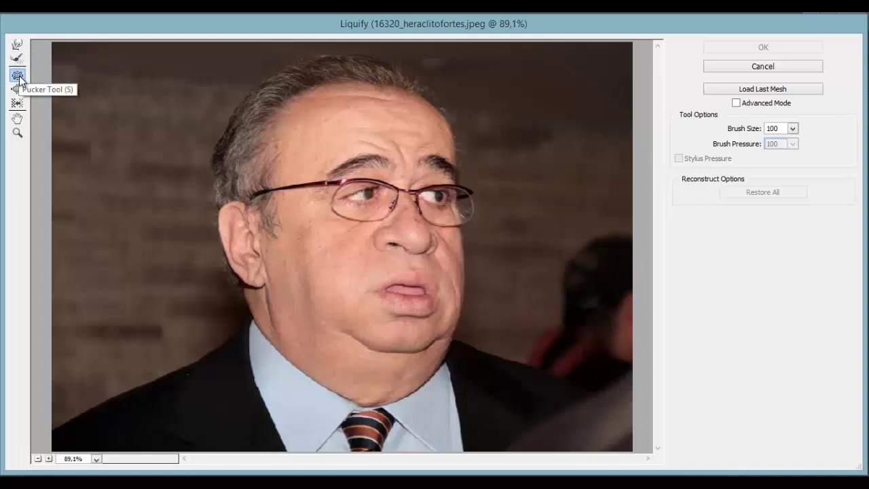
Step: Set the Liquify brush size to 200 and pucker the chin, neck and jaw below the ear
{"action": "left_click", "coordinate": [793, 129]}
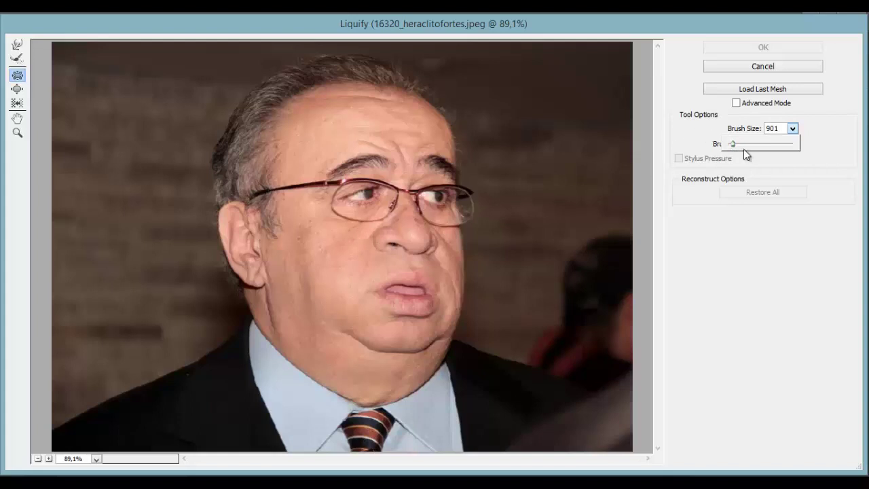
{"action": "left_click_drag", "start_coordinate": [733, 143], "coordinate": [730, 144]}
{"action": "key", "text": "Return"}
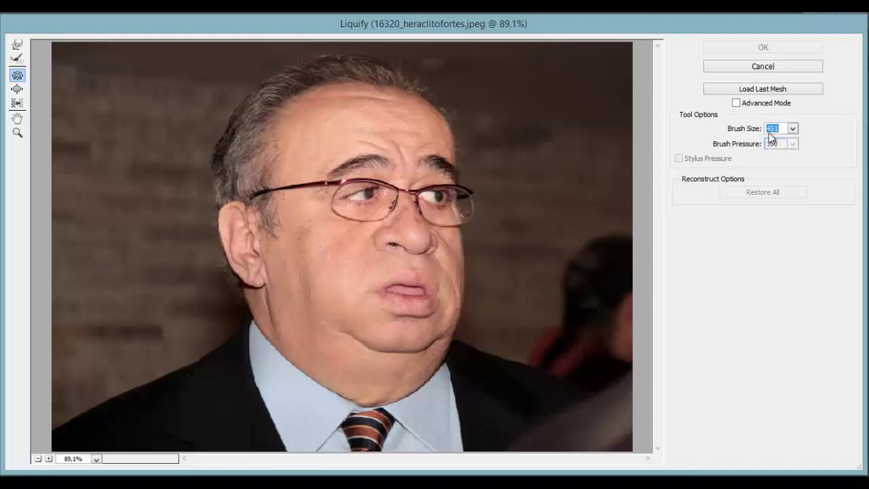
{"action": "left_click", "coordinate": [330, 346]}
{"action": "type", "text": "20"}
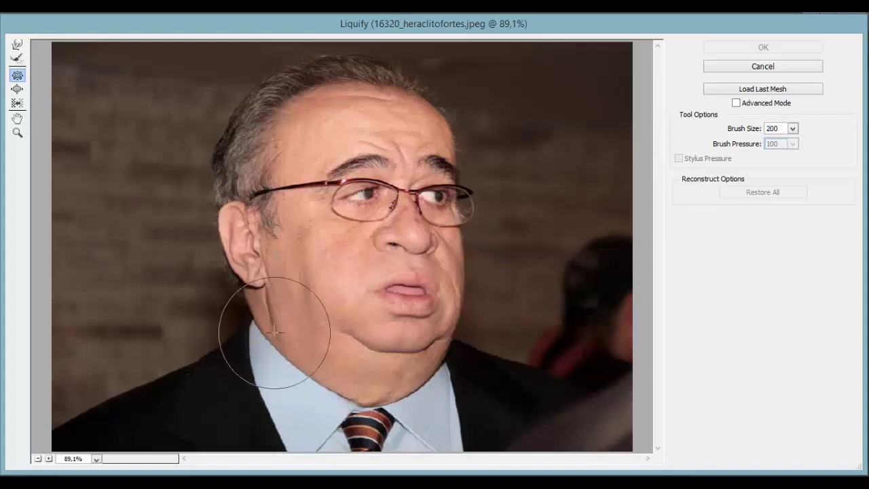
{"action": "mouse_move", "coordinate": [281, 329]}
{"action": "left_mouse_down"}
{"action": "mouse_move", "coordinate": [285, 310]}
{"action": "mouse_move", "coordinate": [272, 314]}
{"action": "mouse_move", "coordinate": [300, 320]}
{"action": "mouse_move", "coordinate": [339, 359]}
{"action": "mouse_move", "coordinate": [388, 373]}
{"action": "mouse_move", "coordinate": [393, 346]}
{"action": "mouse_move", "coordinate": [441, 316]}
{"action": "mouse_move", "coordinate": [442, 288]}
{"action": "mouse_move", "coordinate": [391, 272]}
{"action": "left_mouse_up"}
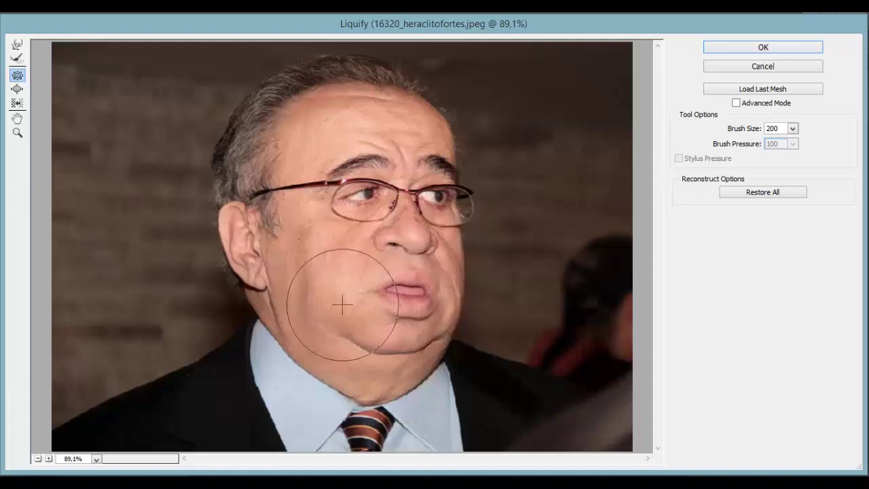
{"action": "mouse_move", "coordinate": [342, 305]}
{"action": "left_mouse_down"}
{"action": "mouse_move", "coordinate": [362, 324]}
{"action": "mouse_move", "coordinate": [349, 363]}
{"action": "mouse_move", "coordinate": [373, 369]}
{"action": "mouse_move", "coordinate": [346, 344]}
{"action": "left_mouse_up"}
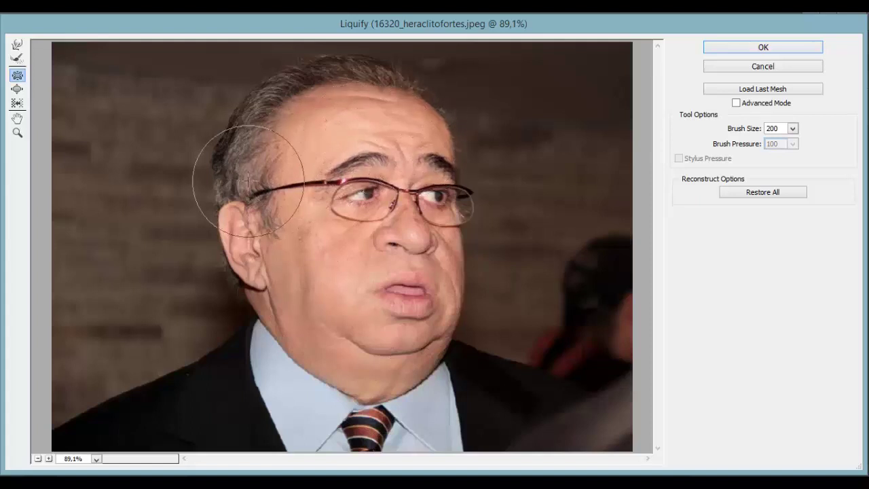
Step: At brush size 151, pucker the jaw below the ear, both jowls and the chin contour
{"action": "left_click", "coordinate": [792, 128]}
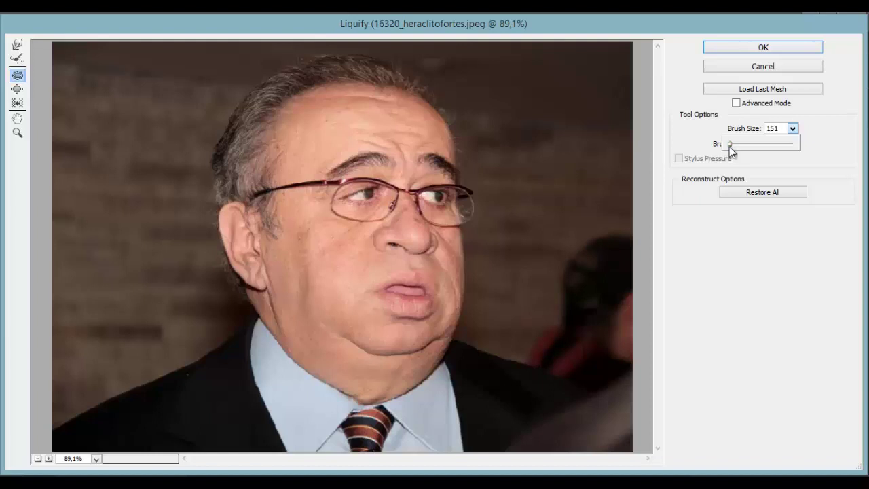
{"action": "left_click", "coordinate": [245, 315]}
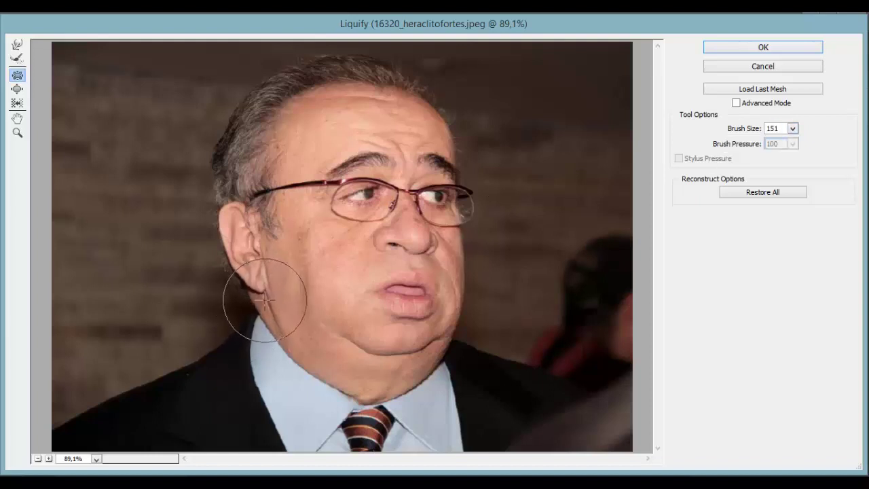
{"action": "left_click_drag", "start_coordinate": [264, 299], "coordinate": [281, 300]}
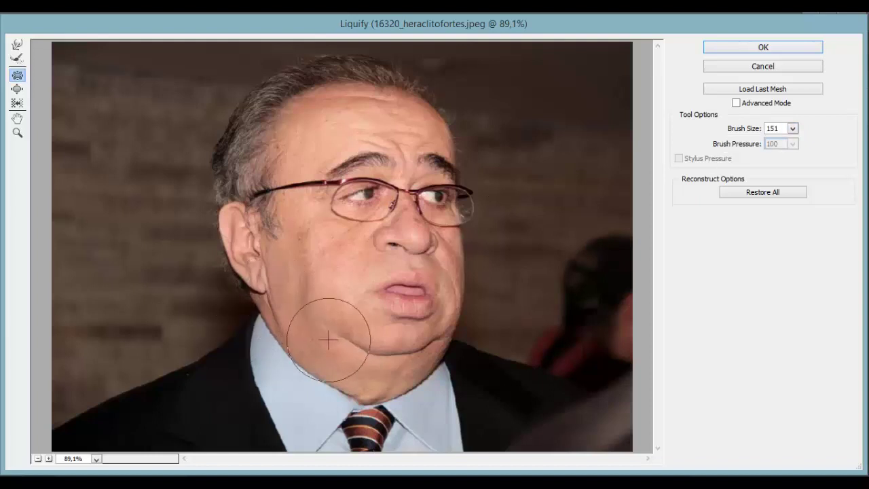
{"action": "mouse_move", "coordinate": [328, 339]}
{"action": "left_mouse_down"}
{"action": "mouse_move", "coordinate": [337, 360]}
{"action": "mouse_move", "coordinate": [401, 365]}
{"action": "left_mouse_up"}
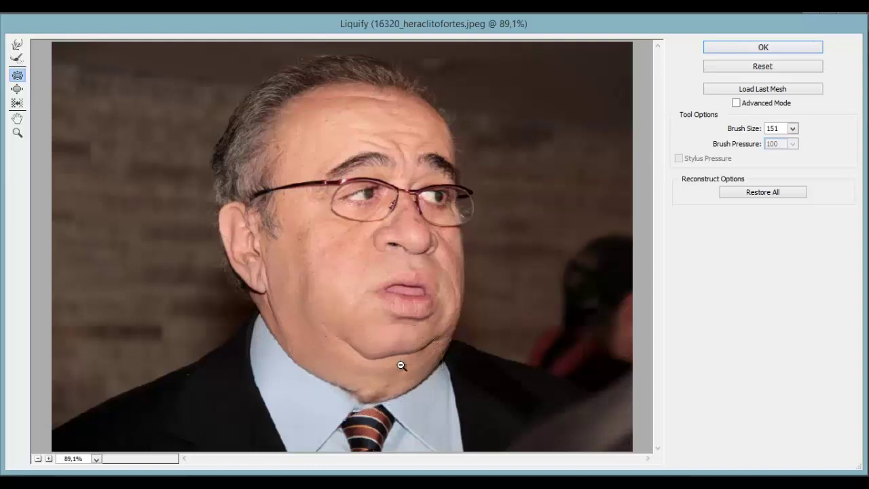
{"action": "mouse_move", "coordinate": [379, 370]}
{"action": "left_mouse_down"}
{"action": "mouse_move", "coordinate": [368, 347]}
{"action": "mouse_move", "coordinate": [388, 349]}
{"action": "mouse_move", "coordinate": [450, 310]}
{"action": "mouse_move", "coordinate": [445, 298]}
{"action": "mouse_move", "coordinate": [465, 281]}
{"action": "mouse_move", "coordinate": [459, 272]}
{"action": "mouse_move", "coordinate": [407, 262]}
{"action": "mouse_move", "coordinate": [404, 272]}
{"action": "mouse_move", "coordinate": [410, 203]}
{"action": "left_mouse_up"}
Step: Pucker the forehead and, with a larger brush, the area around the glasses, then pick Bloat
{"action": "left_click_drag", "start_coordinate": [402, 131], "coordinate": [316, 132]}
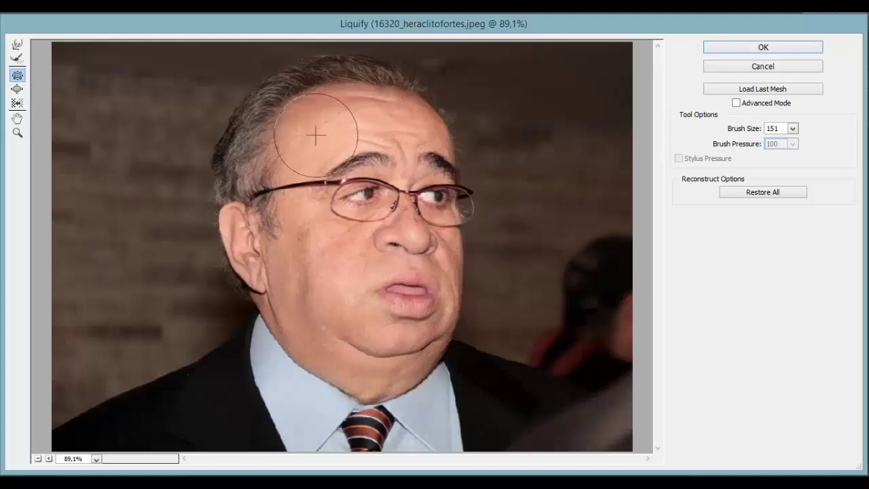
{"action": "left_click_drag", "start_coordinate": [792, 144], "coordinate": [741, 145]}
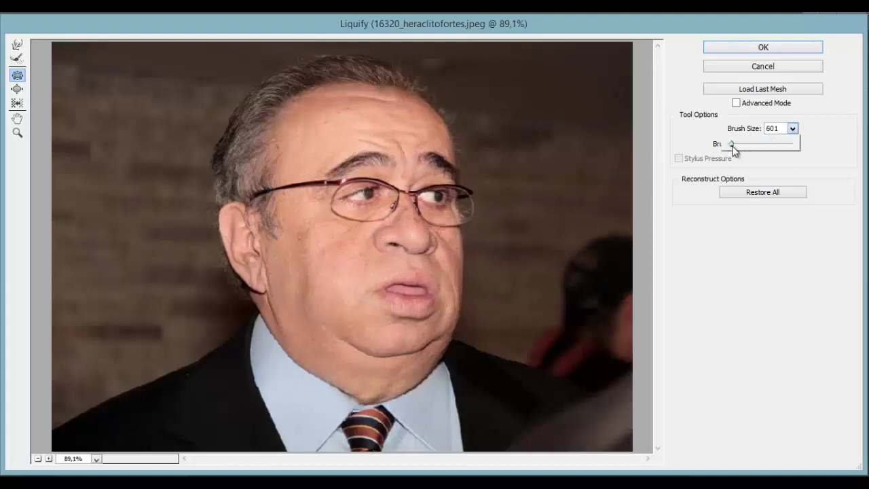
{"action": "left_click_drag", "start_coordinate": [359, 204], "coordinate": [354, 252]}
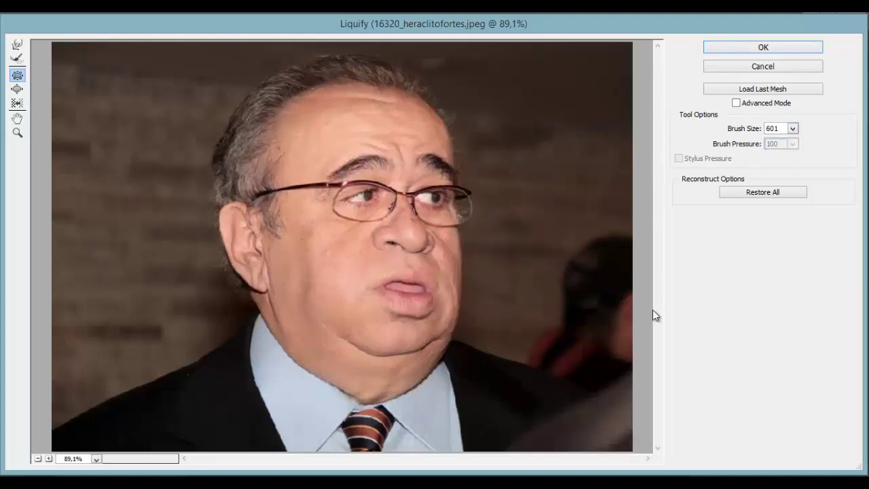
{"action": "left_click", "coordinate": [13, 89]}
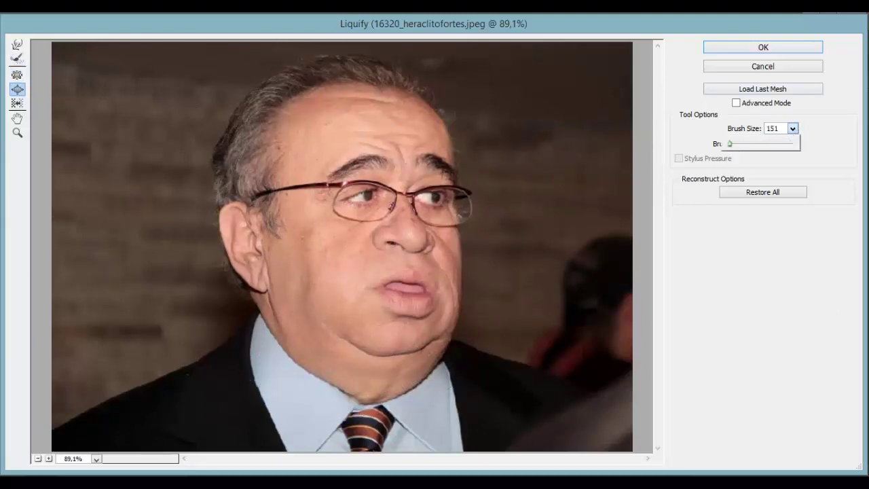
{"action": "left_click", "coordinate": [295, 266]}
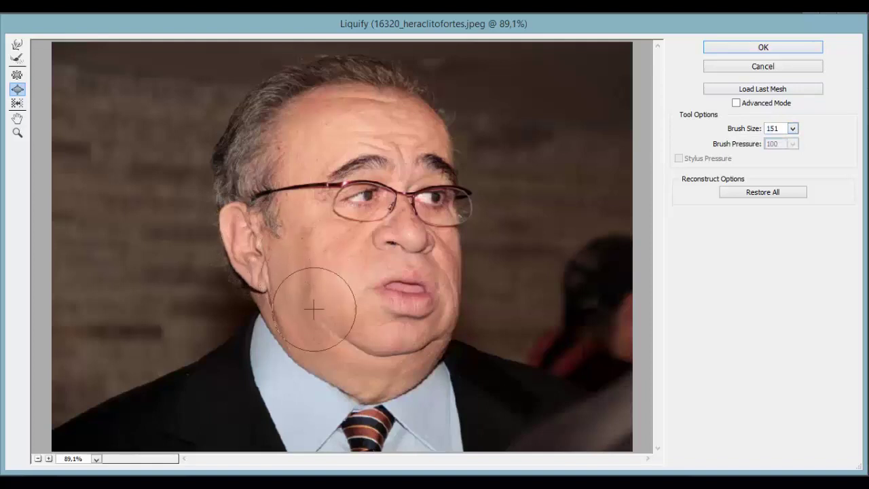
{"action": "mouse_move", "coordinate": [313, 309]}
{"action": "left_mouse_down"}
{"action": "mouse_move", "coordinate": [414, 370]}
{"action": "mouse_move", "coordinate": [389, 268]}
{"action": "mouse_move", "coordinate": [309, 226]}
{"action": "mouse_move", "coordinate": [367, 197]}
{"action": "left_mouse_up"}
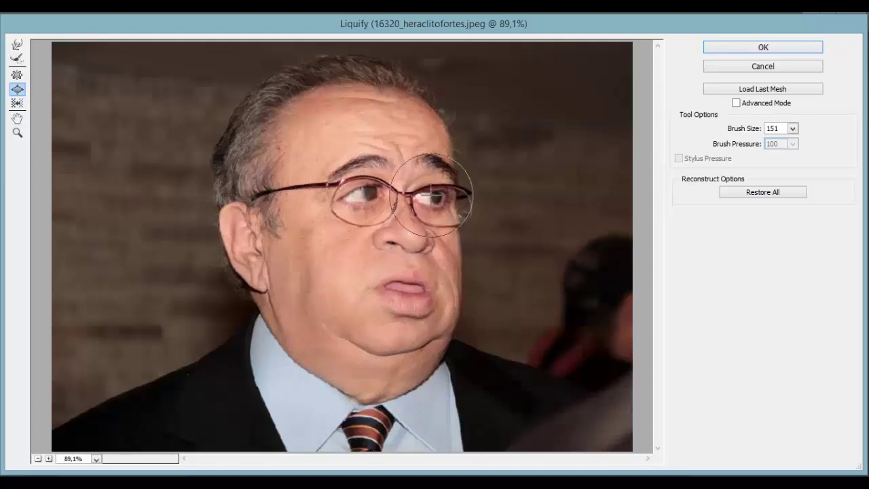
{"action": "left_click_drag", "start_coordinate": [431, 195], "coordinate": [491, 230]}
{"action": "key", "text": "ctrl+alt+z"}
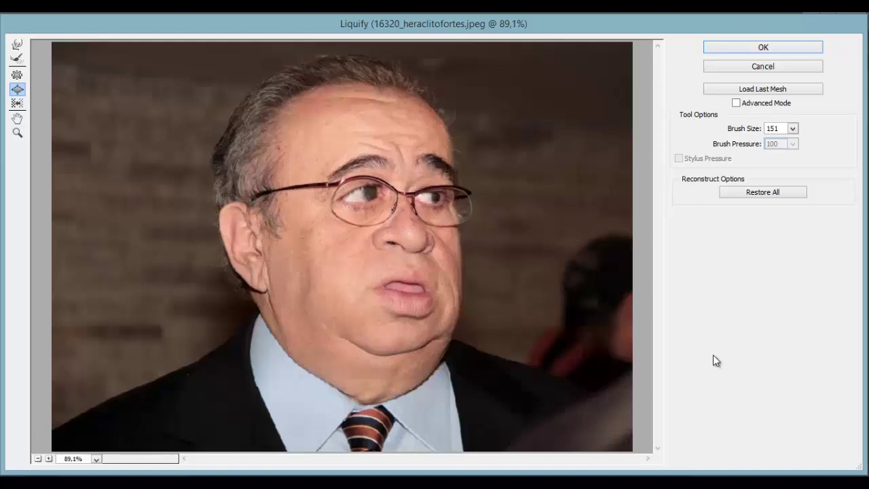
{"action": "key", "text": "ctrl+alt+z"}
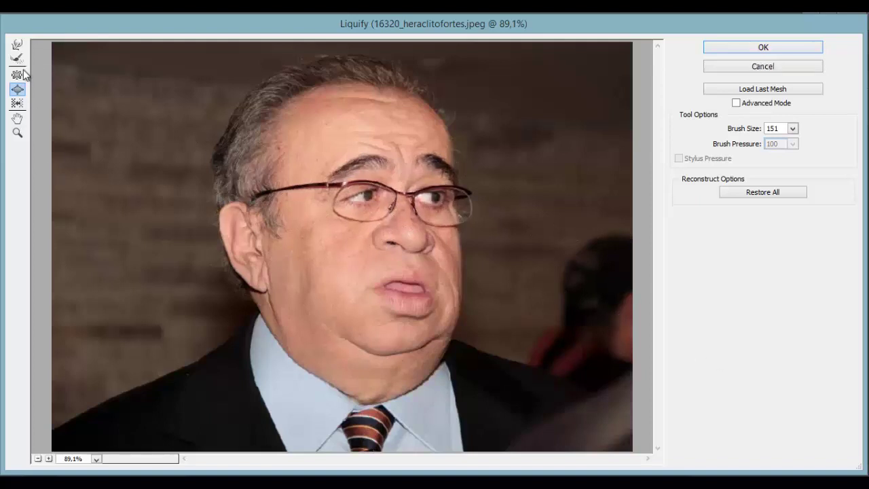
Step: Push the right jowl, neck edge and jaw beside the collar inward, undoing a stray hair warp
{"action": "left_click", "coordinate": [17, 103]}
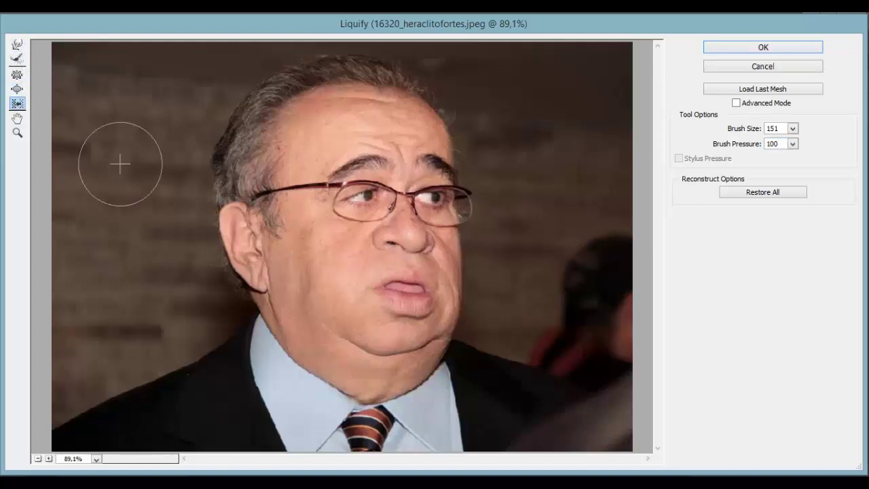
{"action": "mouse_move", "coordinate": [447, 361]}
{"action": "left_mouse_down"}
{"action": "mouse_move", "coordinate": [465, 349]}
{"action": "mouse_move", "coordinate": [470, 332]}
{"action": "mouse_move", "coordinate": [430, 373]}
{"action": "mouse_move", "coordinate": [368, 407]}
{"action": "mouse_move", "coordinate": [397, 378]}
{"action": "mouse_move", "coordinate": [388, 407]}
{"action": "mouse_move", "coordinate": [360, 380]}
{"action": "mouse_move", "coordinate": [333, 387]}
{"action": "mouse_move", "coordinate": [295, 377]}
{"action": "mouse_move", "coordinate": [304, 341]}
{"action": "mouse_move", "coordinate": [373, 360]}
{"action": "mouse_move", "coordinate": [340, 298]}
{"action": "mouse_move", "coordinate": [300, 287]}
{"action": "mouse_move", "coordinate": [301, 236]}
{"action": "left_mouse_up"}
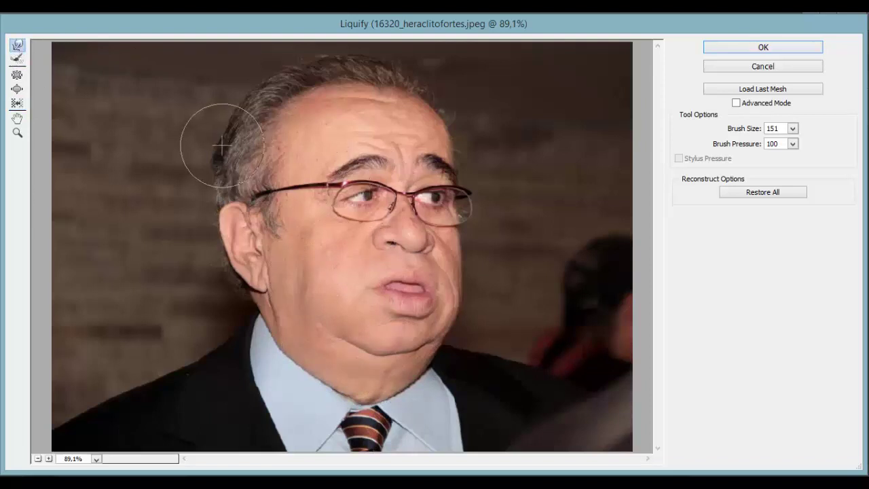
{"action": "left_click_drag", "start_coordinate": [217, 140], "coordinate": [264, 158]}
{"action": "key", "text": "ctrl+z"}
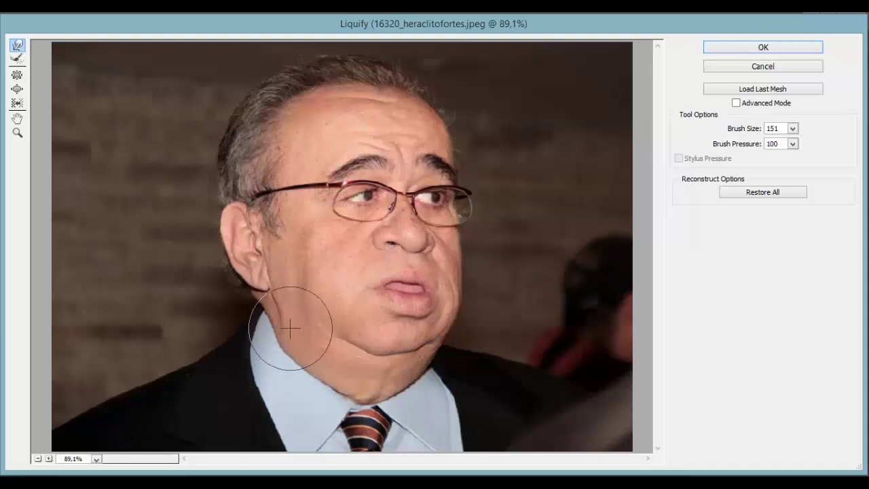
{"action": "mouse_move", "coordinate": [289, 328]}
{"action": "left_mouse_down"}
{"action": "mouse_move", "coordinate": [378, 386]}
{"action": "mouse_move", "coordinate": [451, 338]}
{"action": "left_mouse_up"}
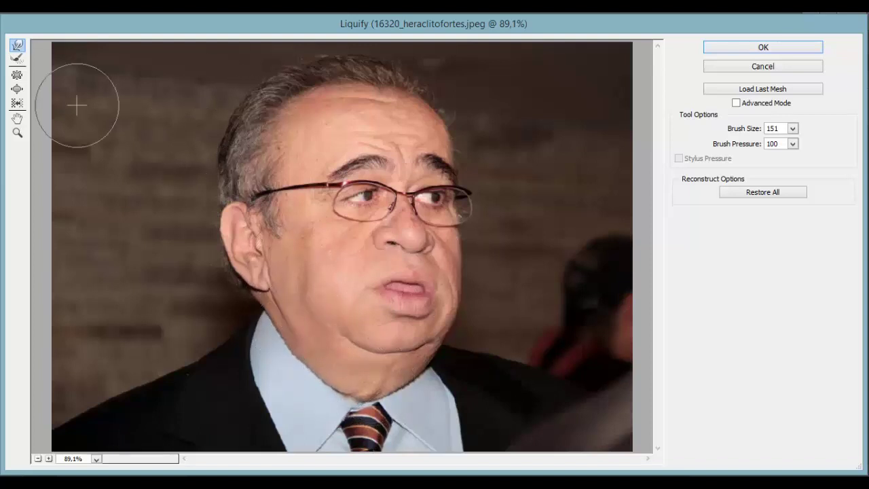
Step: Reconstruct the cheek, chin and jaw near the mouth back toward their original shape
{"action": "left_click", "coordinate": [20, 61]}
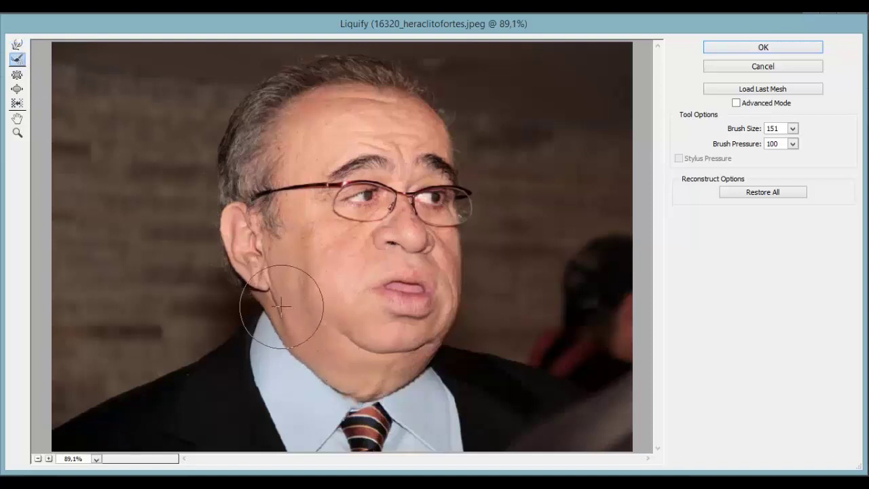
{"action": "mouse_move", "coordinate": [293, 280]}
{"action": "left_mouse_down"}
{"action": "mouse_move", "coordinate": [347, 349]}
{"action": "mouse_move", "coordinate": [438, 289]}
{"action": "left_mouse_up"}
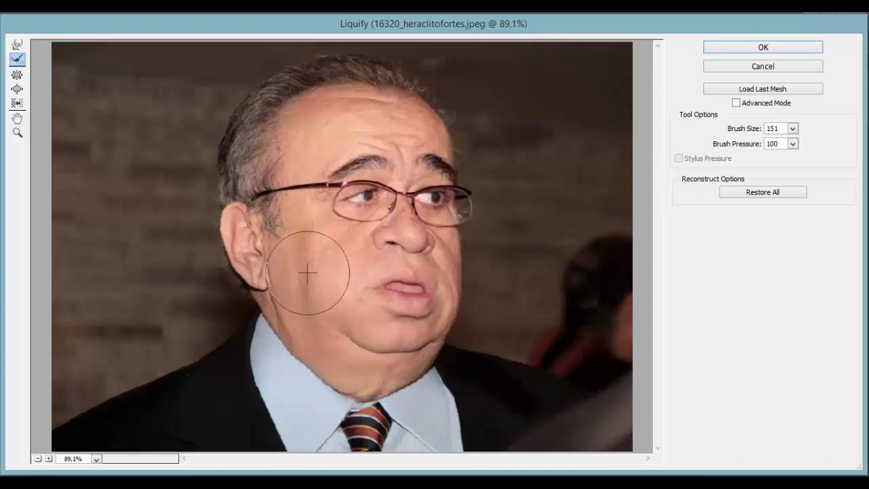
{"action": "left_click_drag", "start_coordinate": [305, 276], "coordinate": [325, 285]}
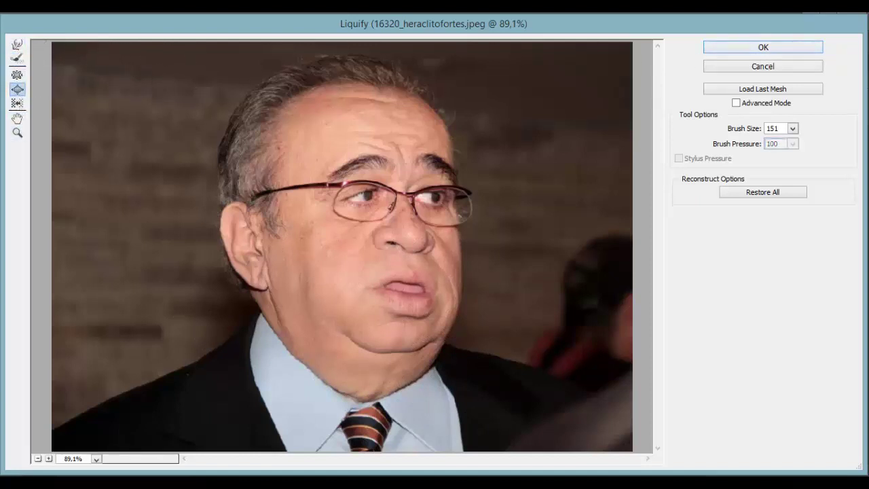
Step: With the Pucker tool and a resized brush, shrink the lips, right cheek, jowl and chin inward
{"action": "left_click", "coordinate": [793, 128]}
{"action": "left_click_drag", "start_coordinate": [731, 145], "coordinate": [716, 142]}
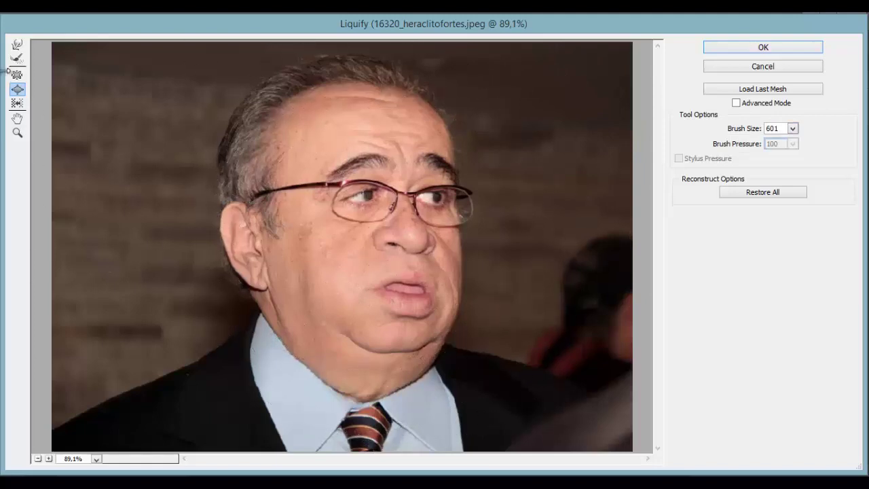
{"action": "left_click", "coordinate": [17, 74]}
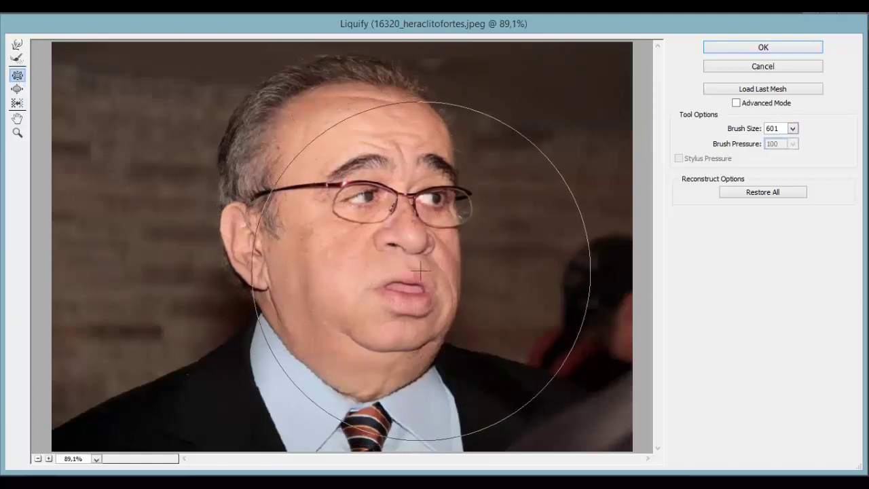
{"action": "left_click", "coordinate": [792, 128]}
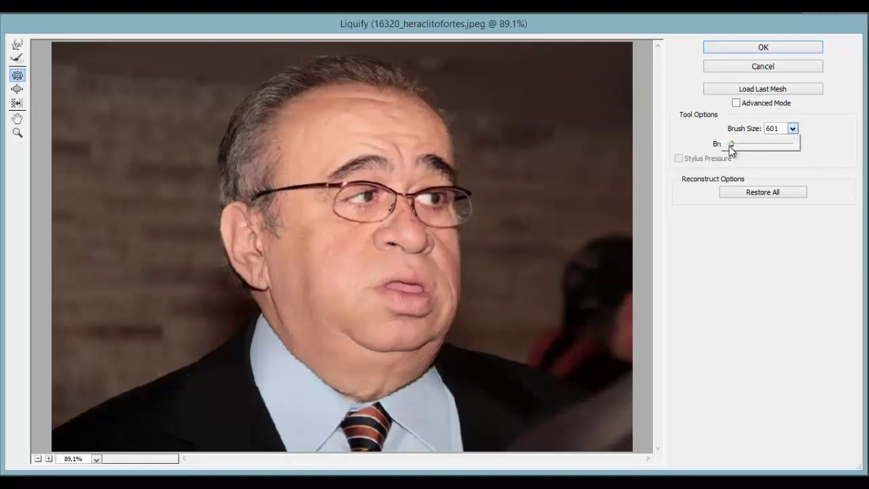
{"action": "left_click_drag", "start_coordinate": [731, 147], "coordinate": [732, 149]}
{"action": "left_click", "coordinate": [407, 254]}
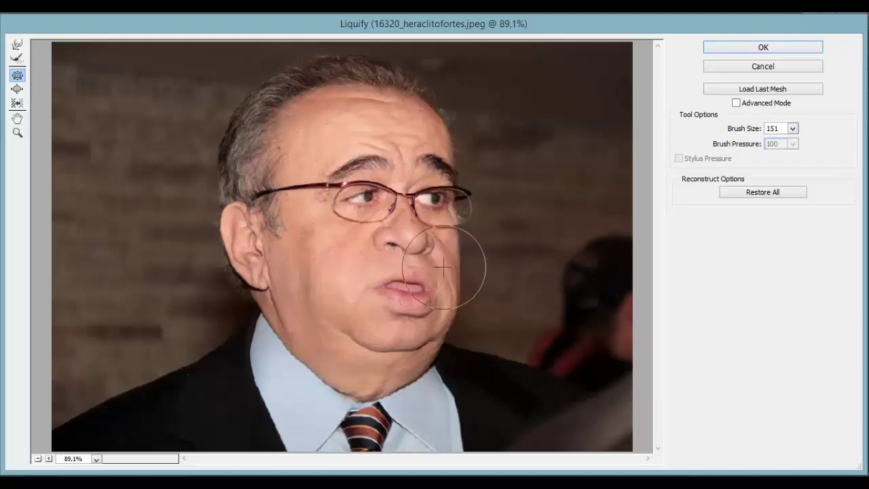
{"action": "left_click_drag", "start_coordinate": [407, 271], "coordinate": [453, 252]}
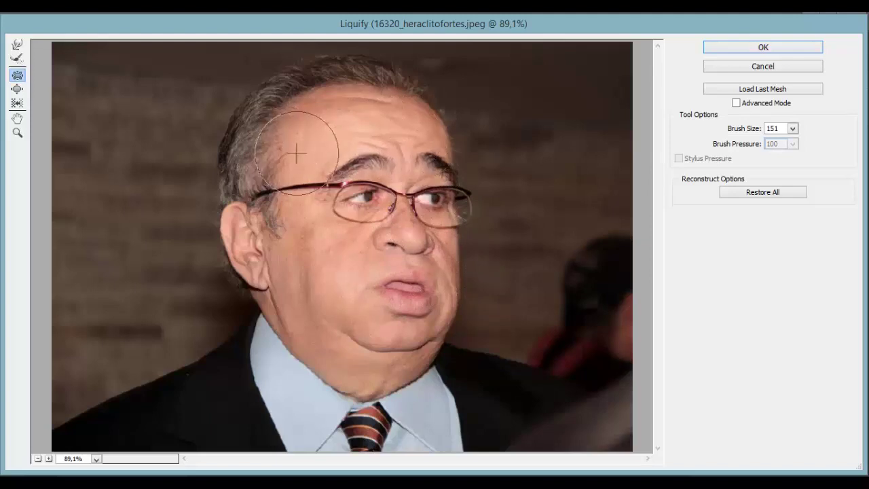
{"action": "left_click_drag", "start_coordinate": [328, 309], "coordinate": [406, 348]}
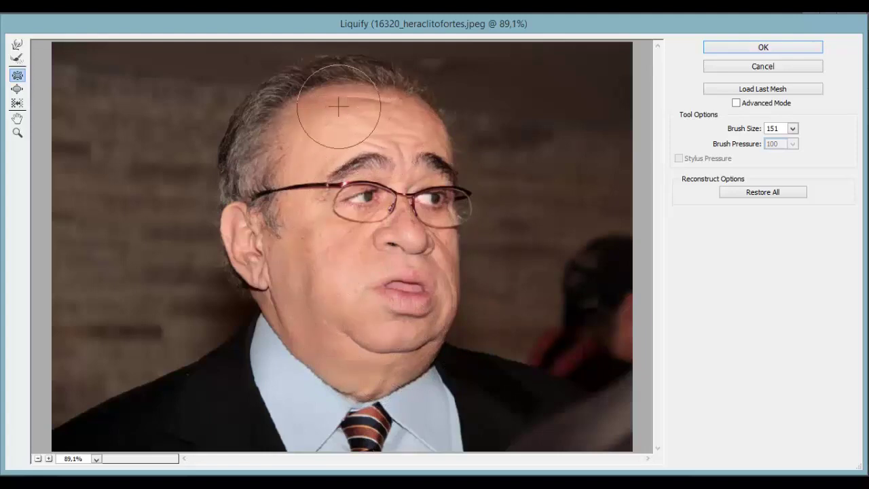
Step: Commit the Liquify reshaping to Layer 0 and toggle undo to compare the original and reshaped face
{"action": "left_click", "coordinate": [754, 49]}
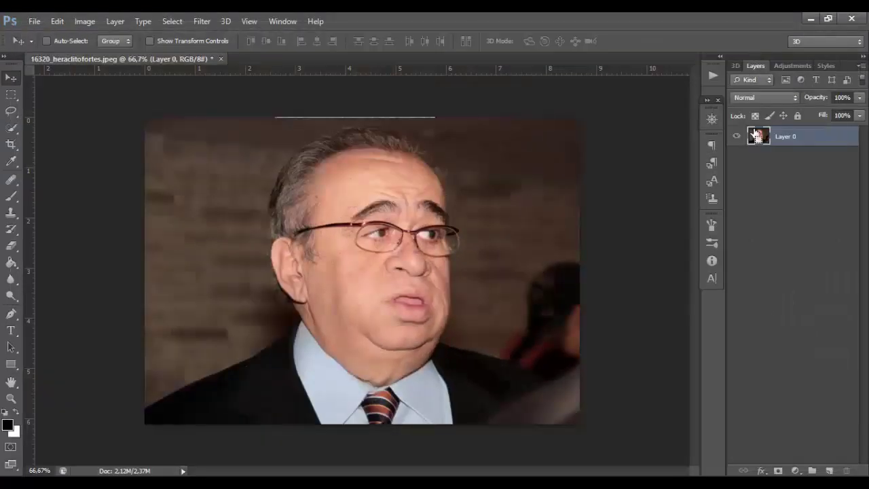
{"action": "key", "text": "ctrl+z"}
{"action": "key", "text": "ctrl+z"}
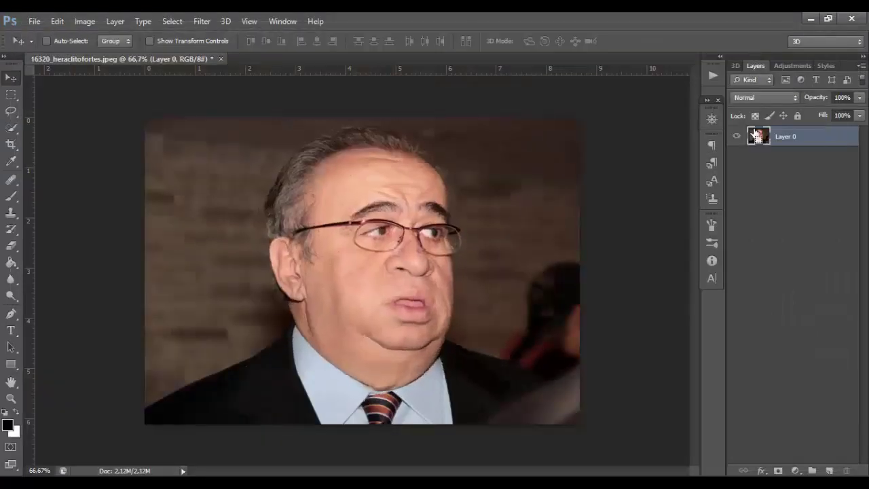
{"action": "key", "text": "ctrl+z"}
{"action": "key", "text": "ctrl+z"}
{"action": "key", "text": "ctrl+z"}
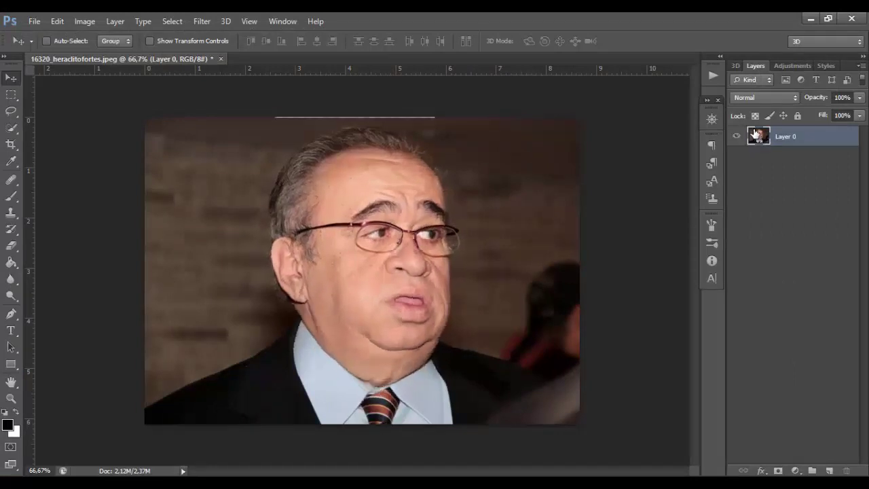
{"action": "key", "text": "ctrl+z"}
{"action": "key", "text": "ctrl+z"}
{"action": "key", "text": "ctrl+z"}
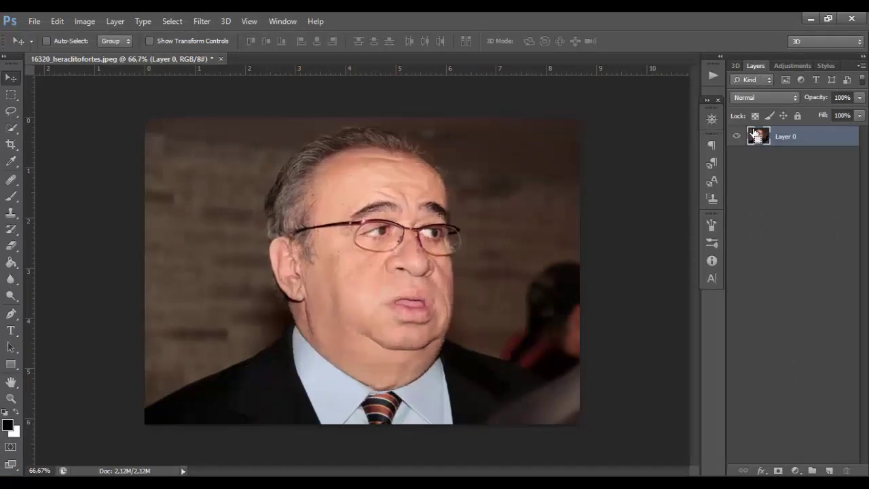
{"action": "key", "text": "ctrl+z"}
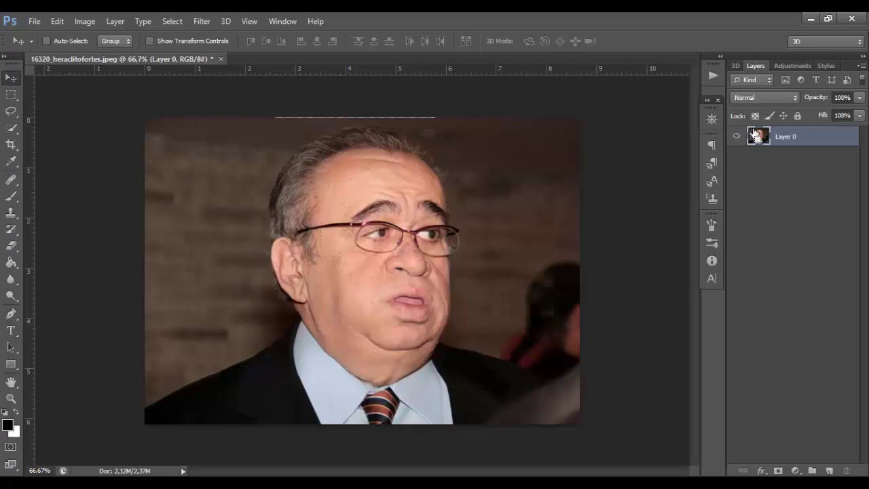
{"action": "key", "text": "ctrl+z"}
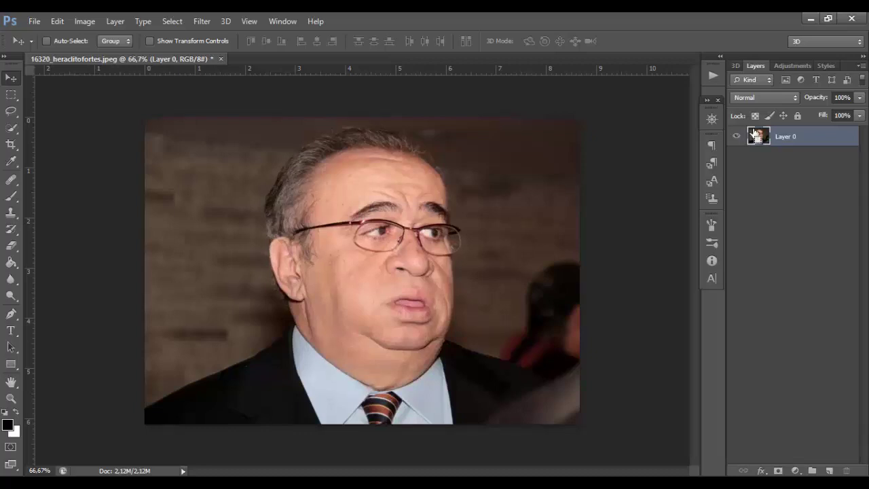
{"action": "key", "text": "ctrl+z"}
{"action": "key", "text": "ctrl+z"}
{"action": "key", "text": "ctrl+z"}
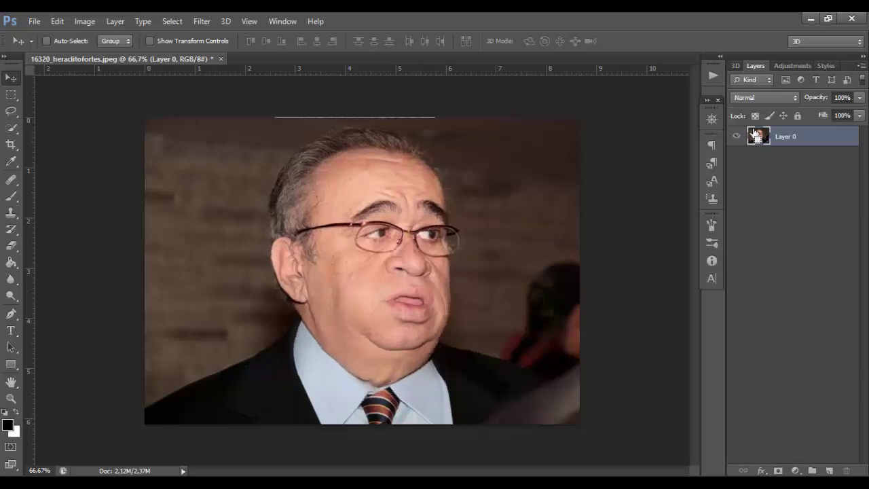
{"action": "key", "text": "ctrl+z"}
{"action": "key", "text": "ctrl+z"}
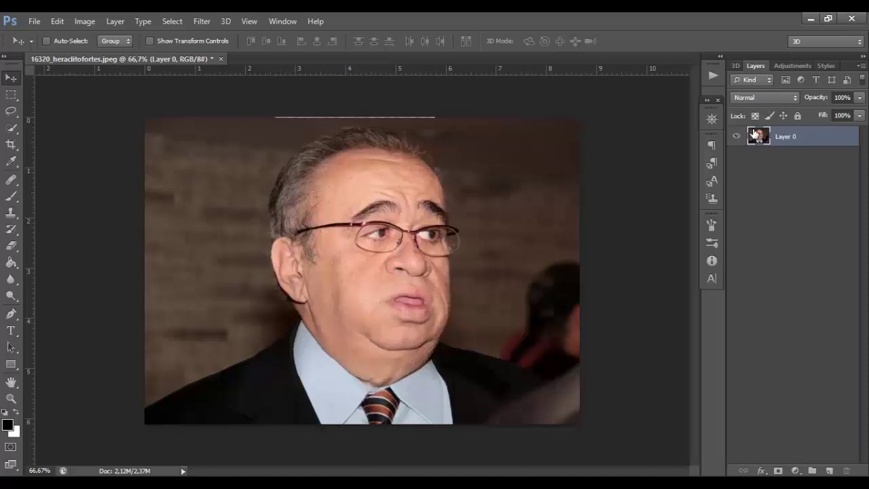